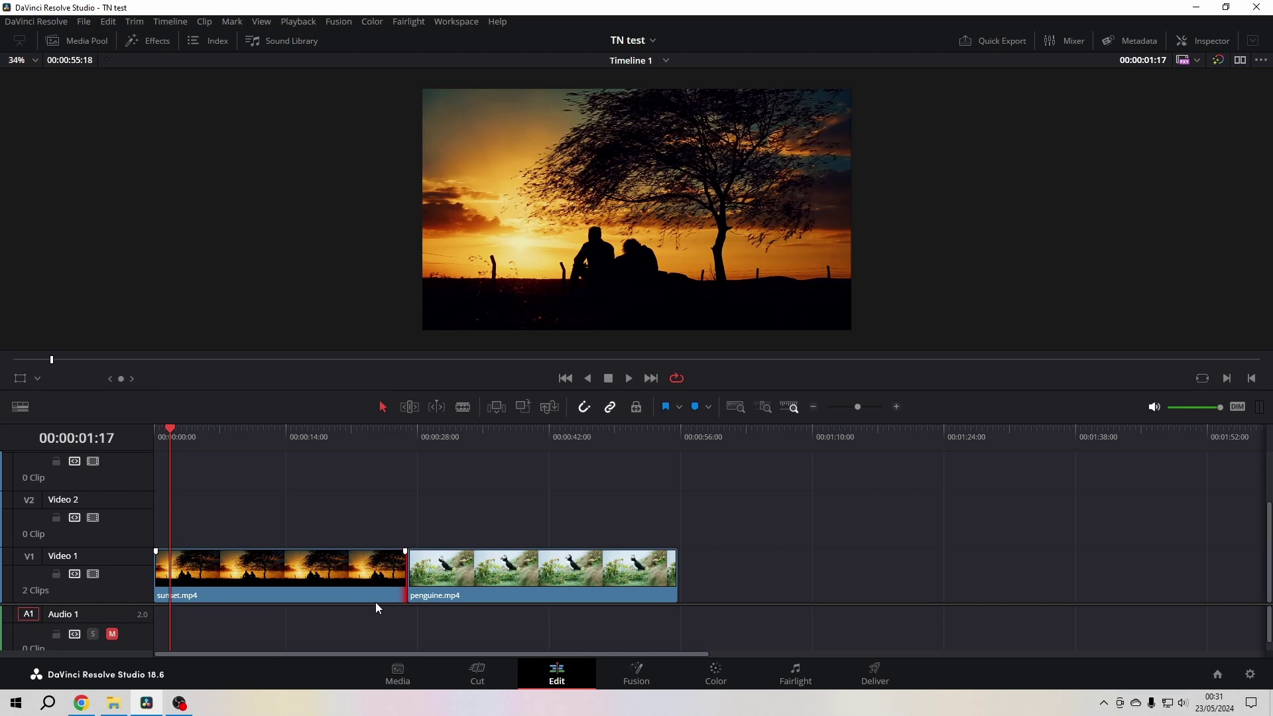
- Select sunset.mp4 and switch on Dynamic Zoom in its Inspector properties
click(345, 589)
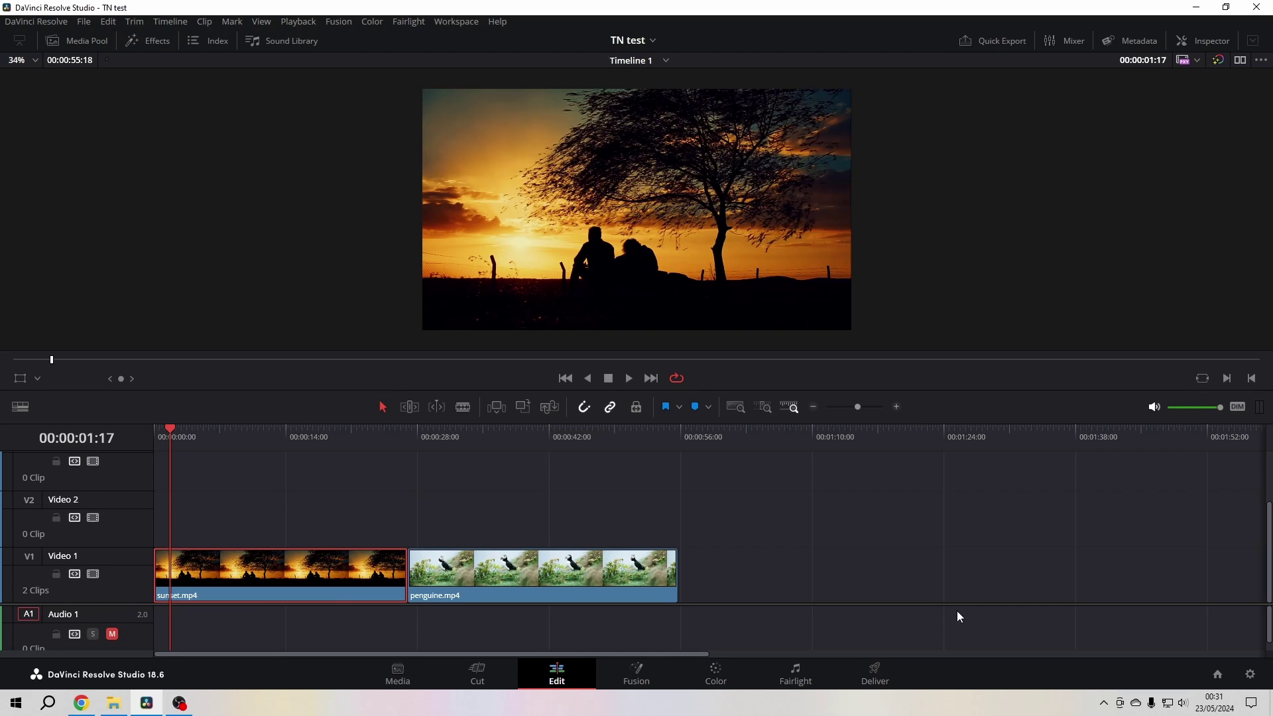
click(1204, 40)
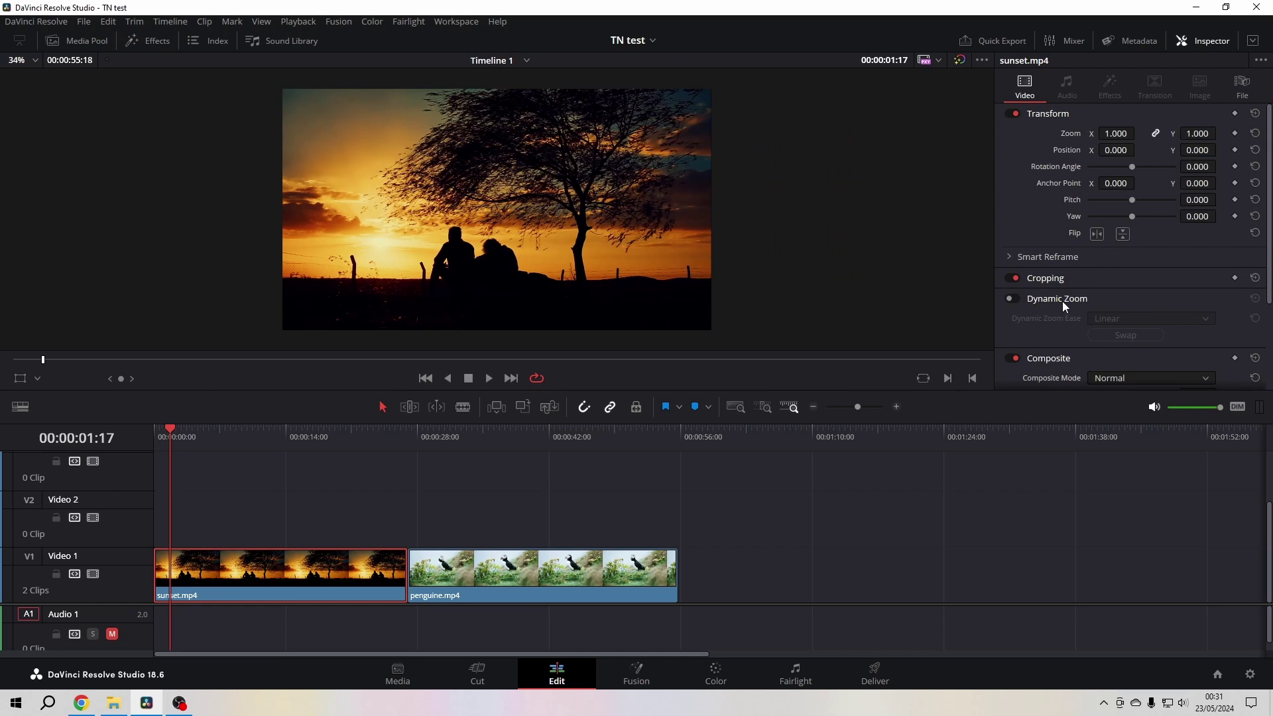
click(1013, 298)
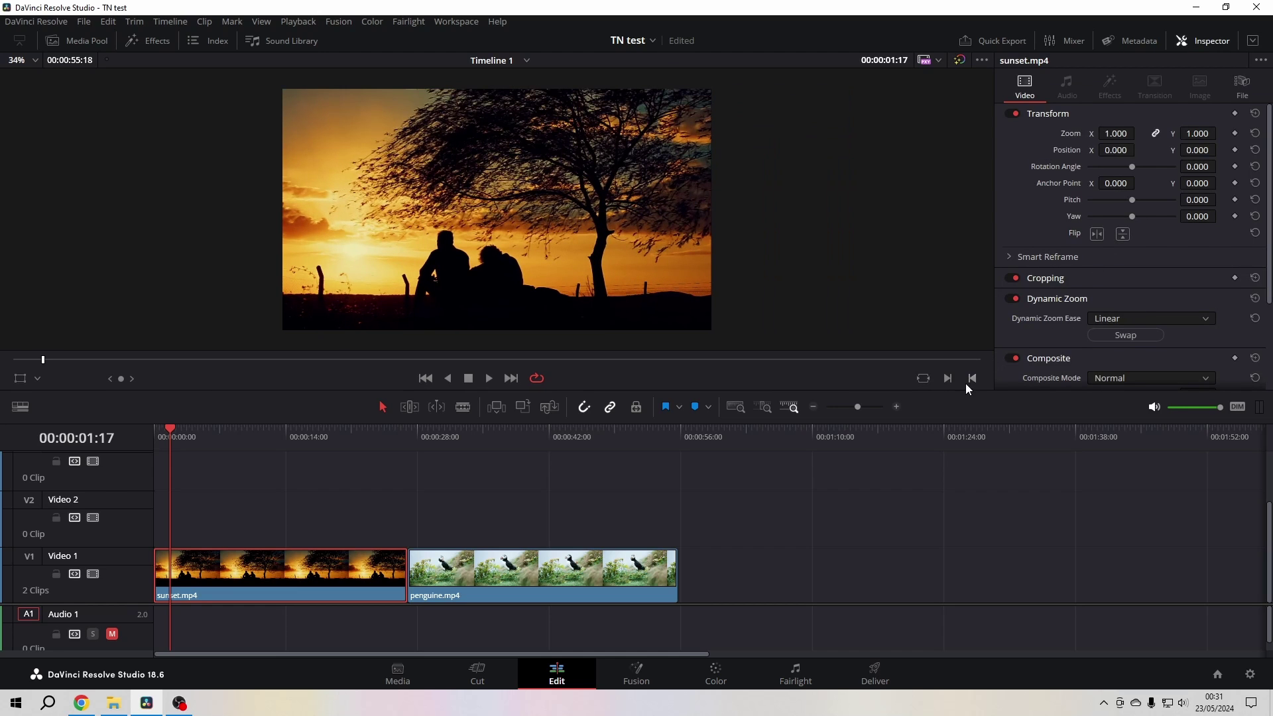
- Trim sunset.mp4 and penguine.mp4 shorter with the puffin clip butted against the sunset, then return to start
drag(405, 583, 279, 582)
drag(519, 584, 412, 586)
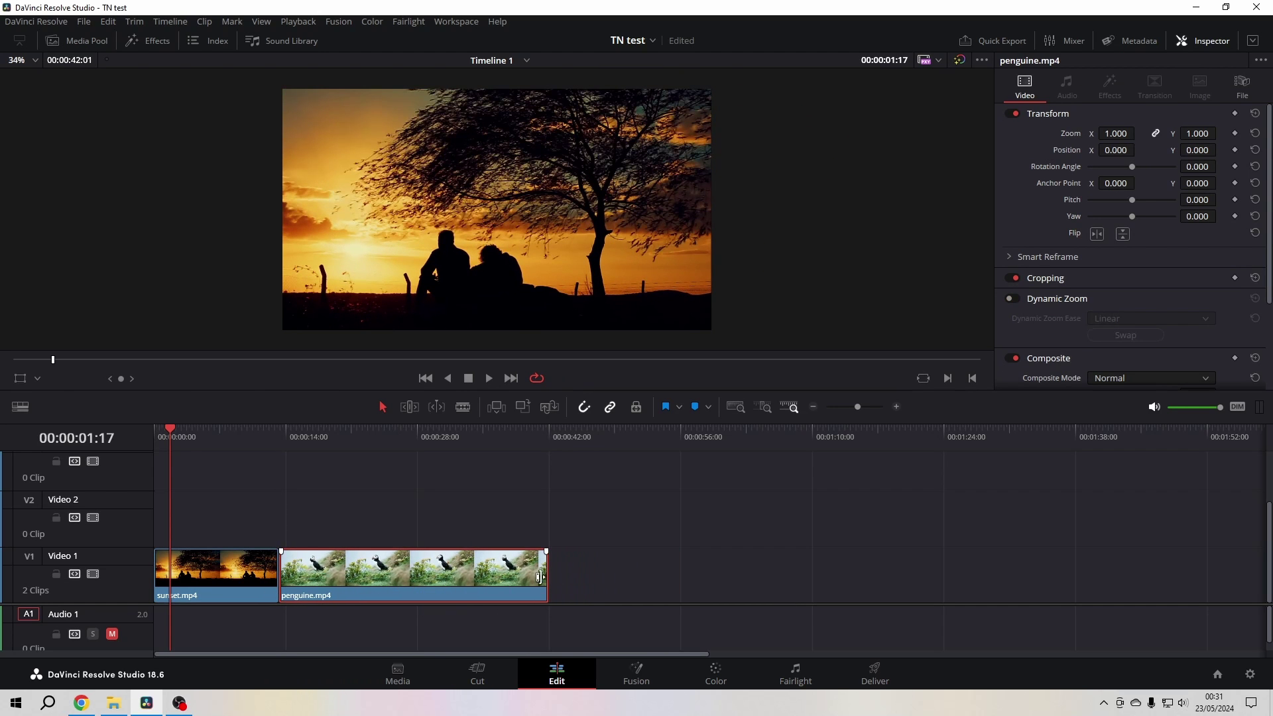
drag(539, 577, 417, 578)
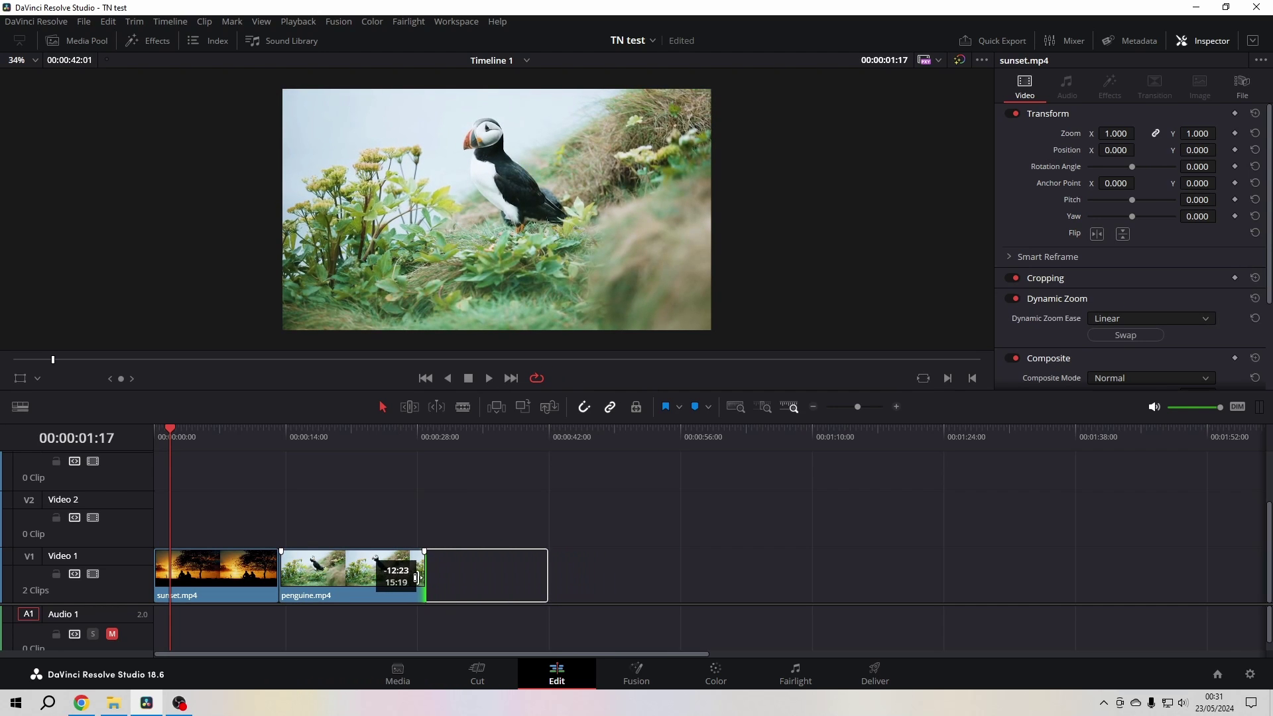
drag(417, 578, 414, 578)
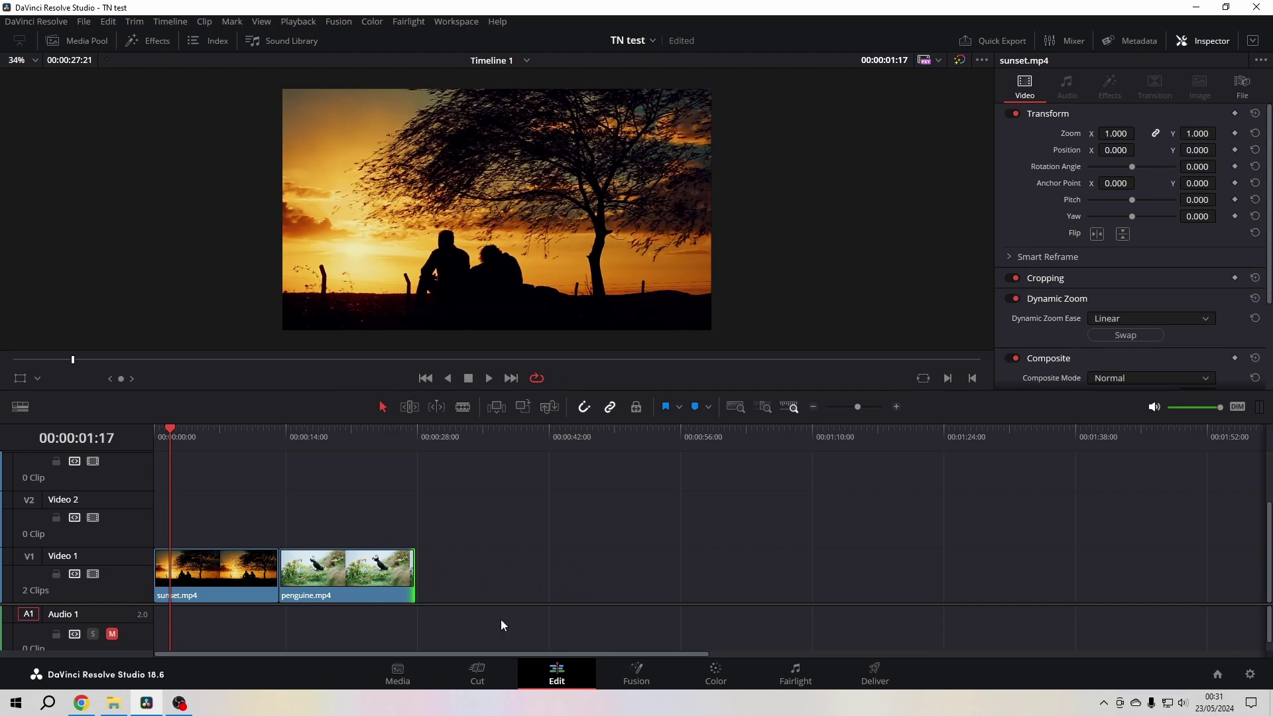
click(426, 379)
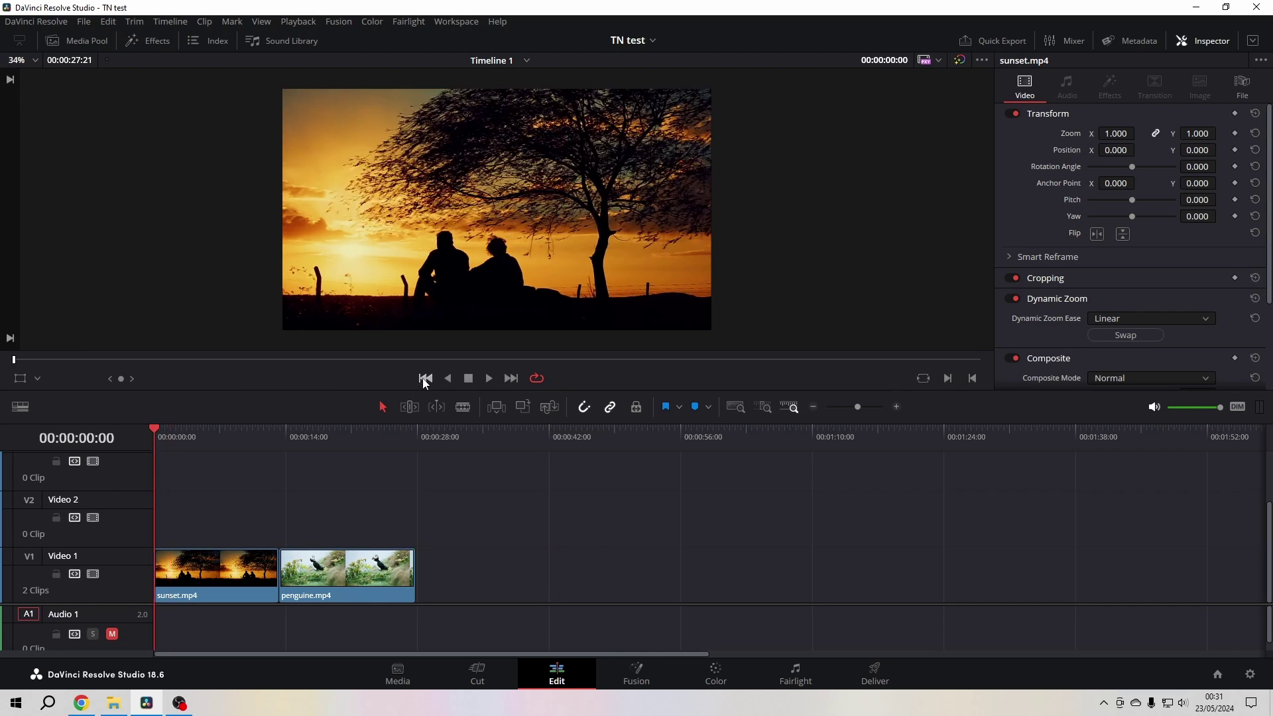
key(space)
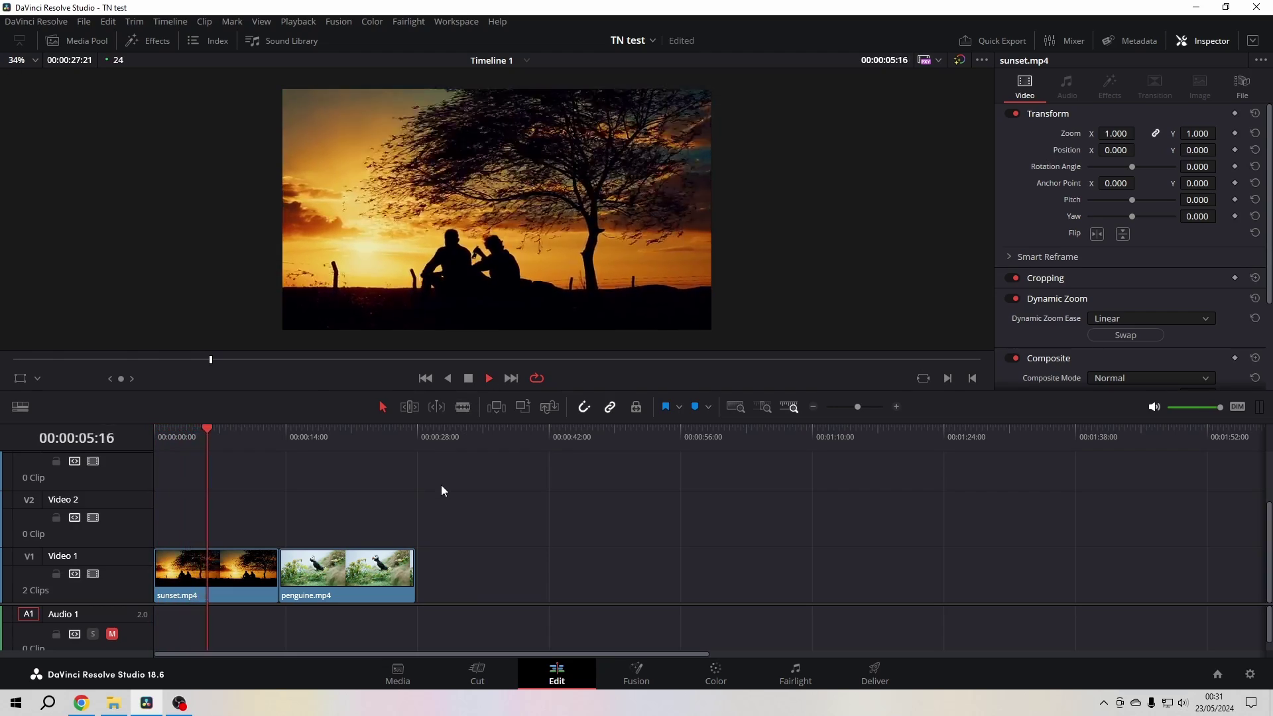
click(469, 378)
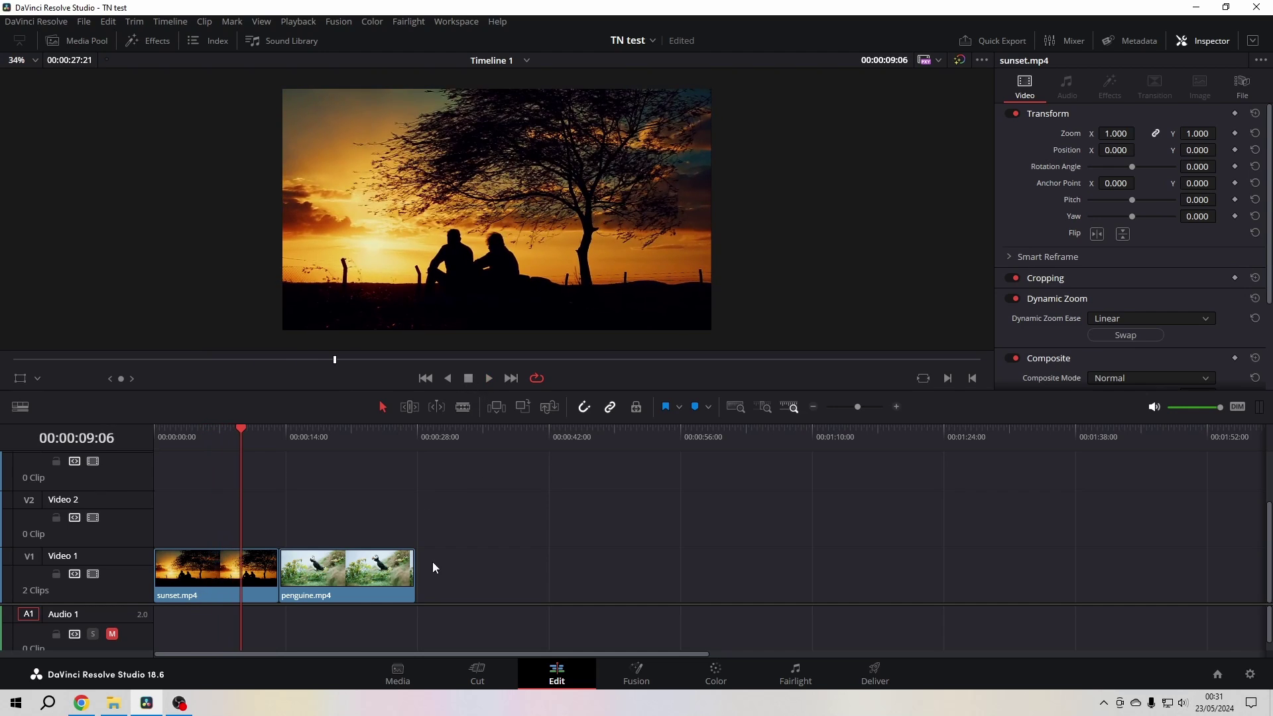
click(425, 378)
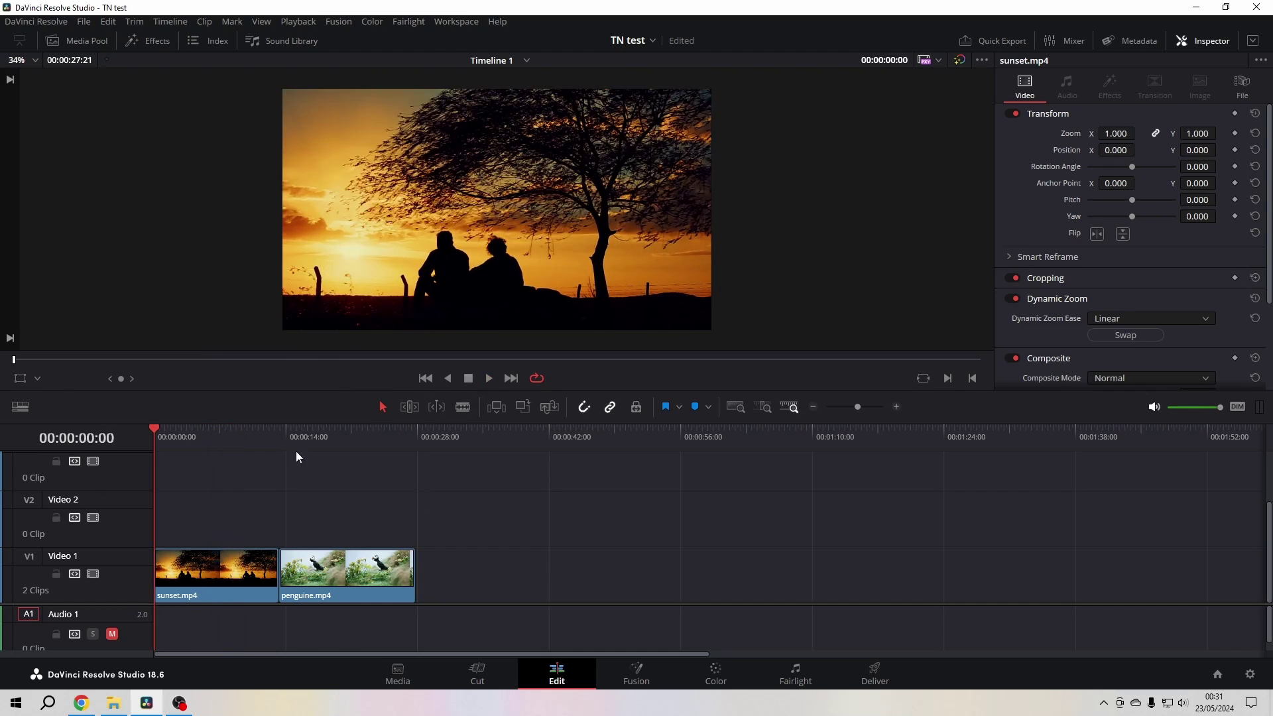
- Set the viewer overlay to Dynamic Zoom to show the sunset's start and end framing
click(39, 380)
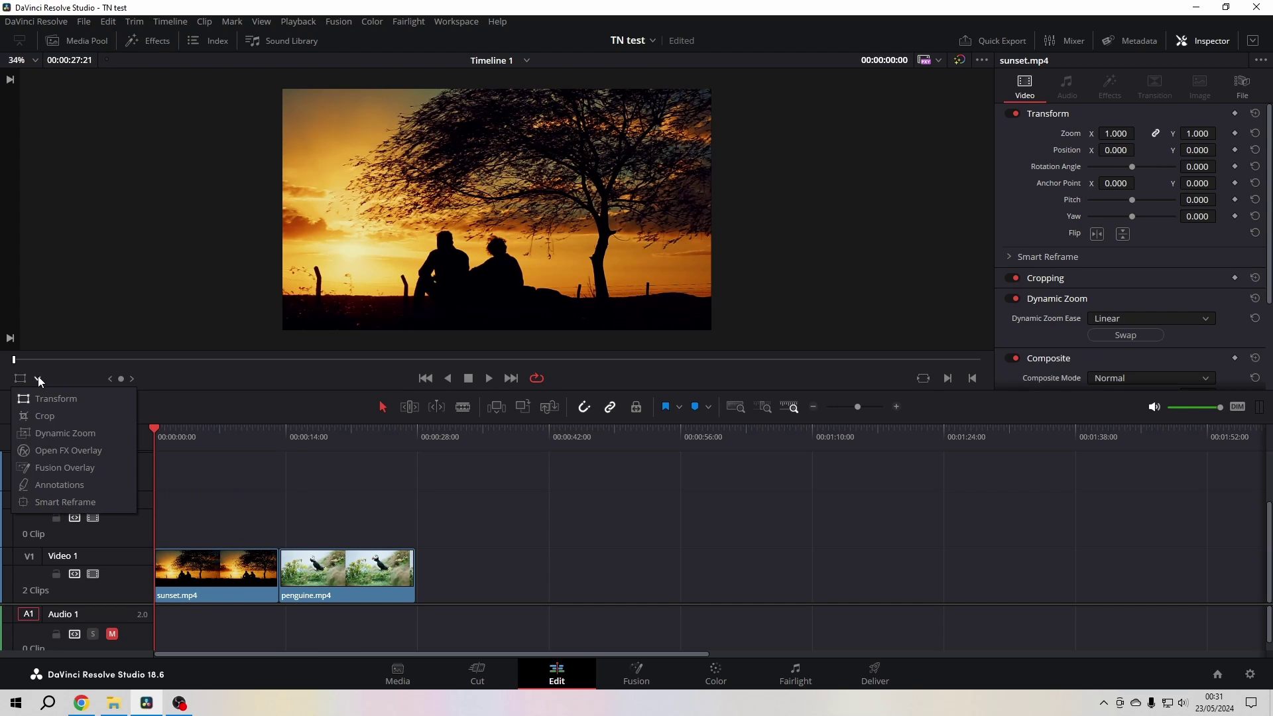
click(61, 433)
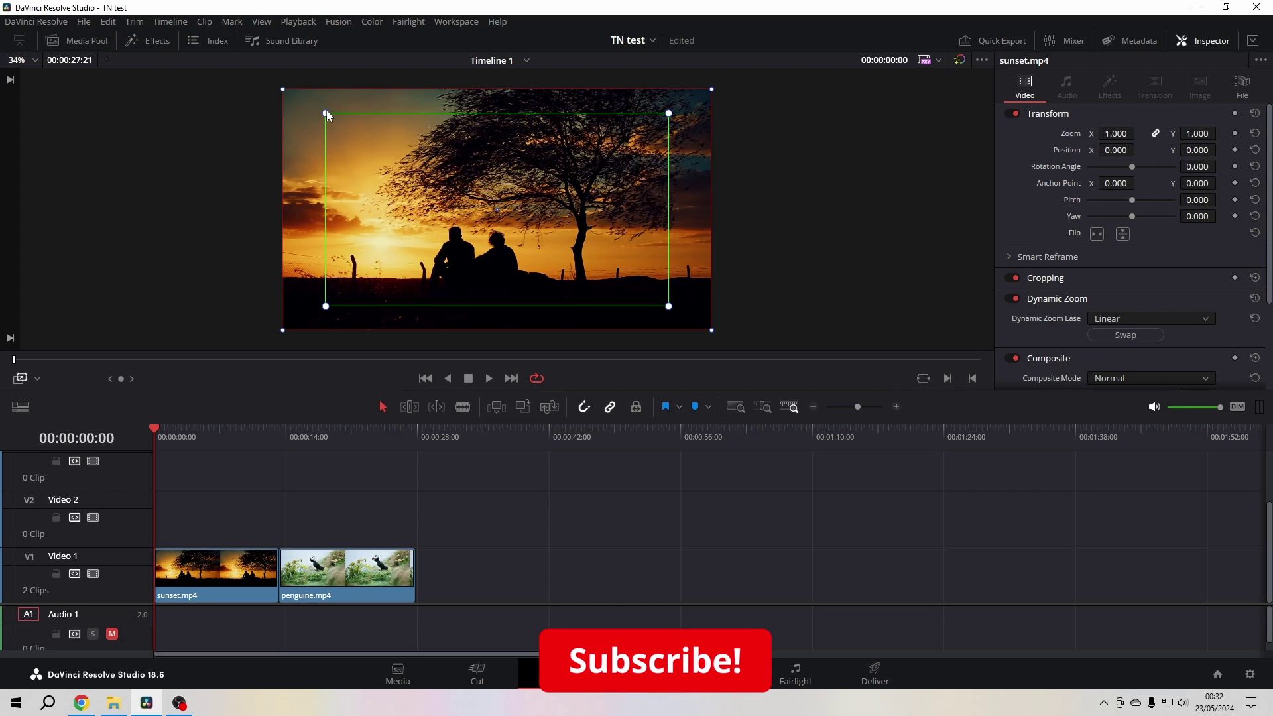
- Shrink and lower the green zoom frame over the couple, preview it, and return to the first frame
drag(327, 114, 377, 148)
drag(480, 183, 475, 208)
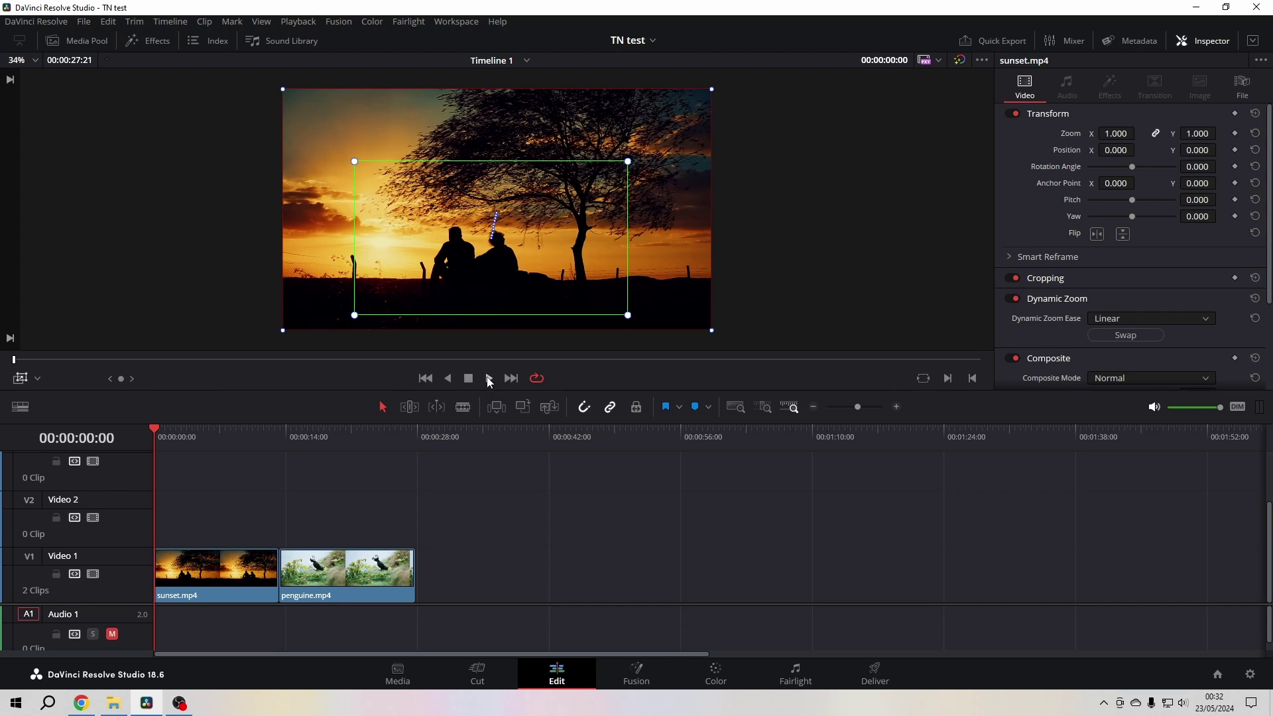
click(489, 377)
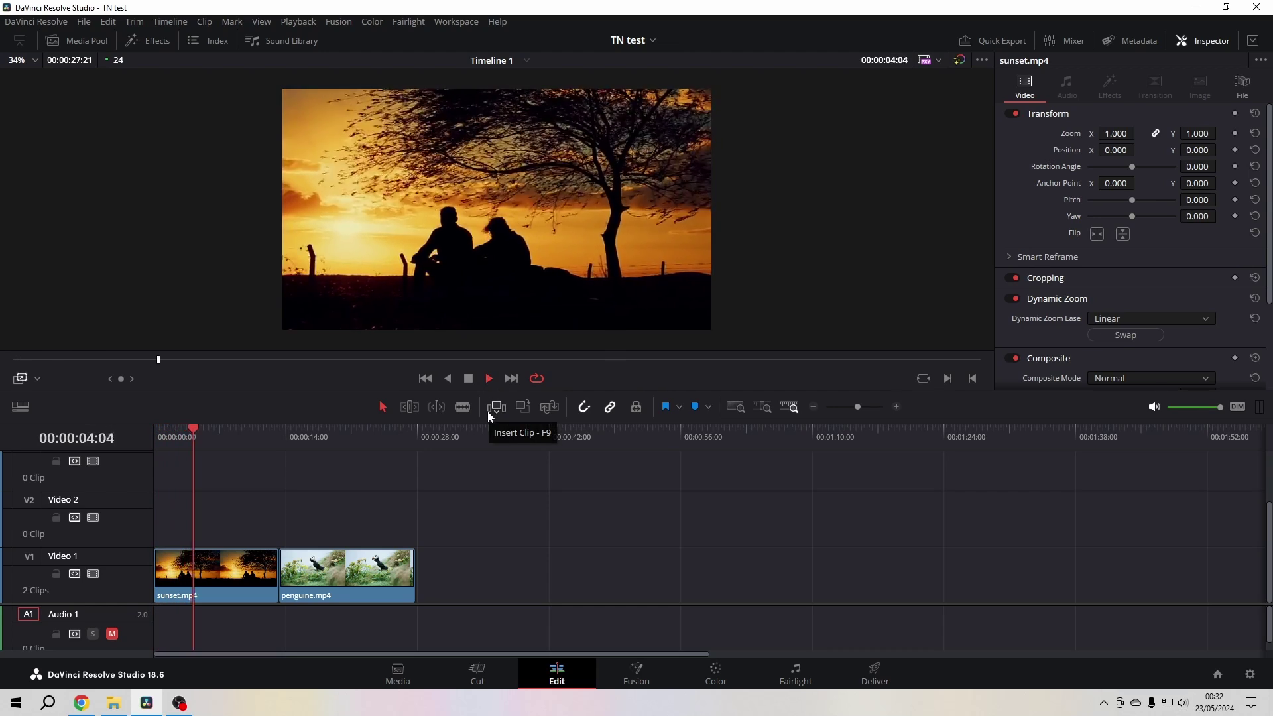
click(468, 378)
click(425, 378)
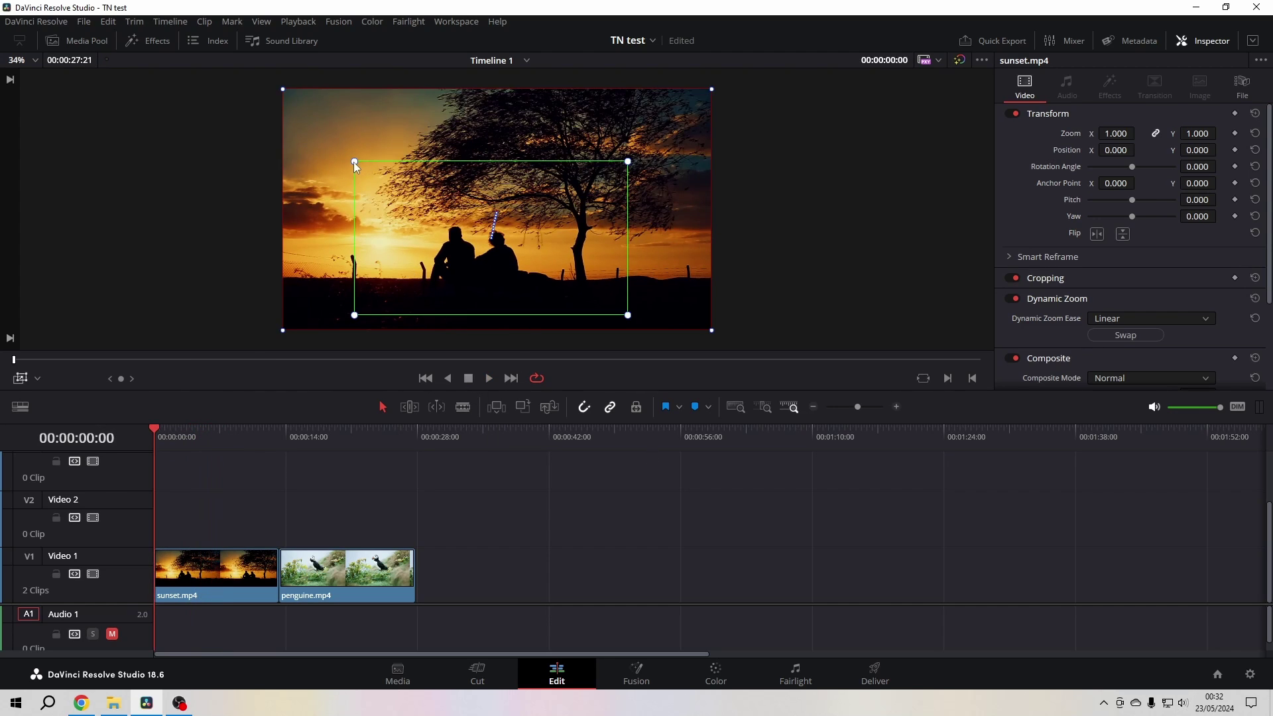
- Enlarge the sunset's zoom frame to nearly the full picture, aligned to the top
drag(354, 161, 297, 128)
drag(420, 212, 420, 178)
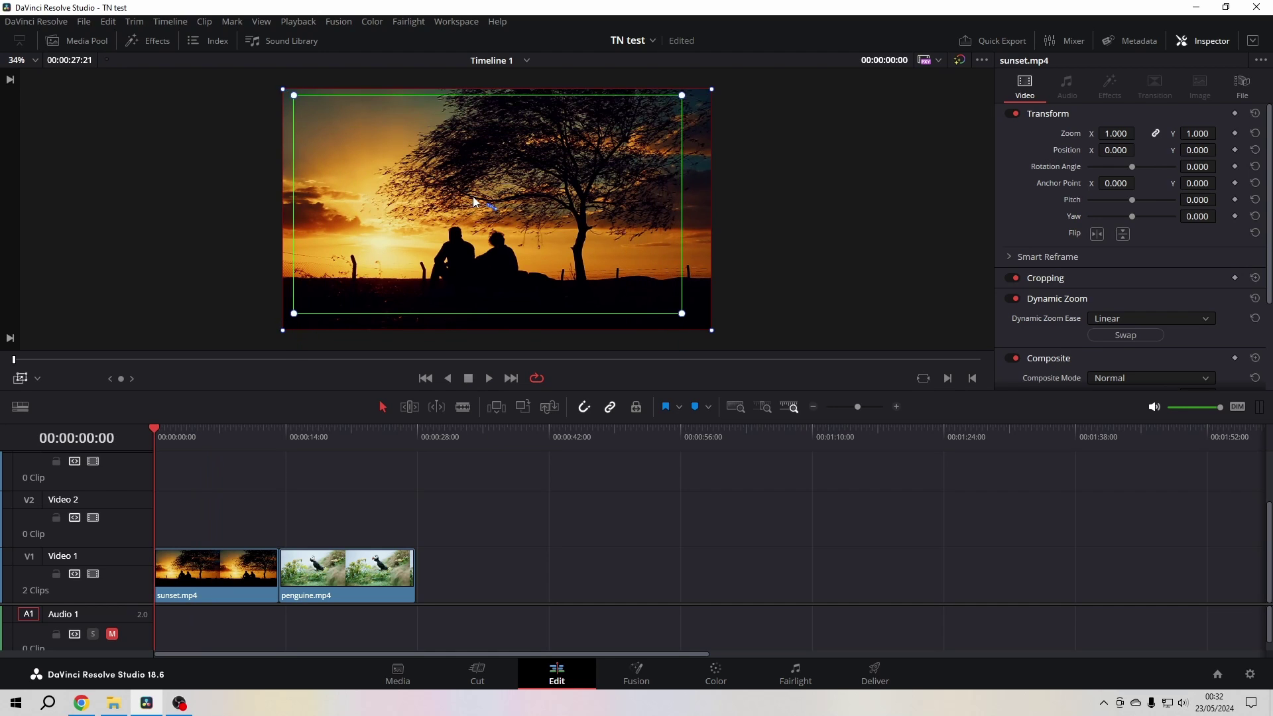
drag(685, 313, 705, 327)
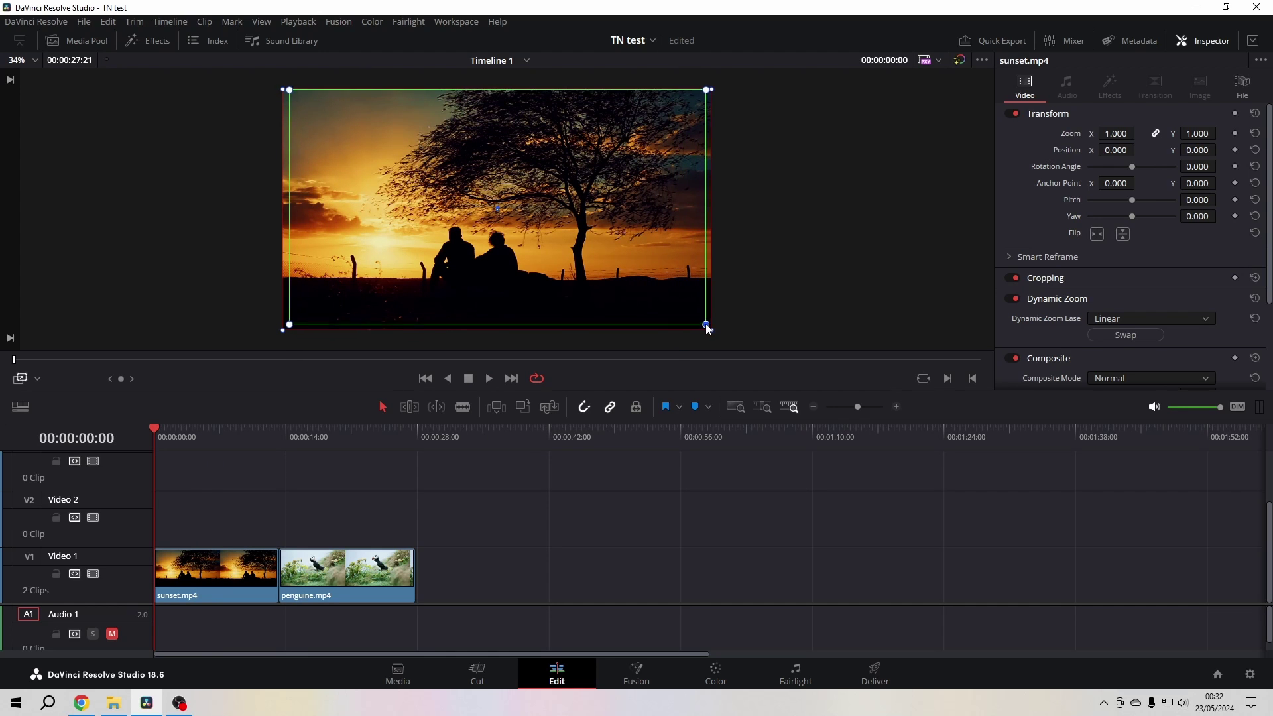
- Preview the new zoom, return to the first frame, and slightly enlarge the starting frame
click(490, 378)
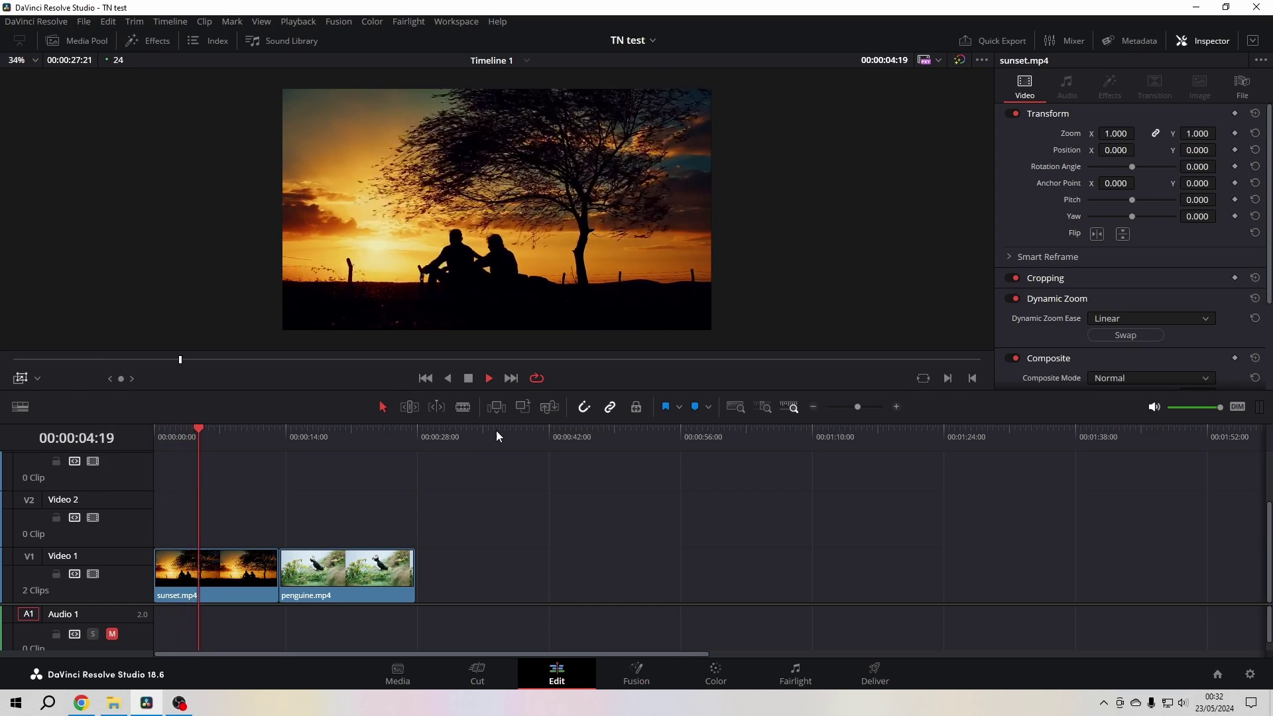
click(467, 379)
click(425, 378)
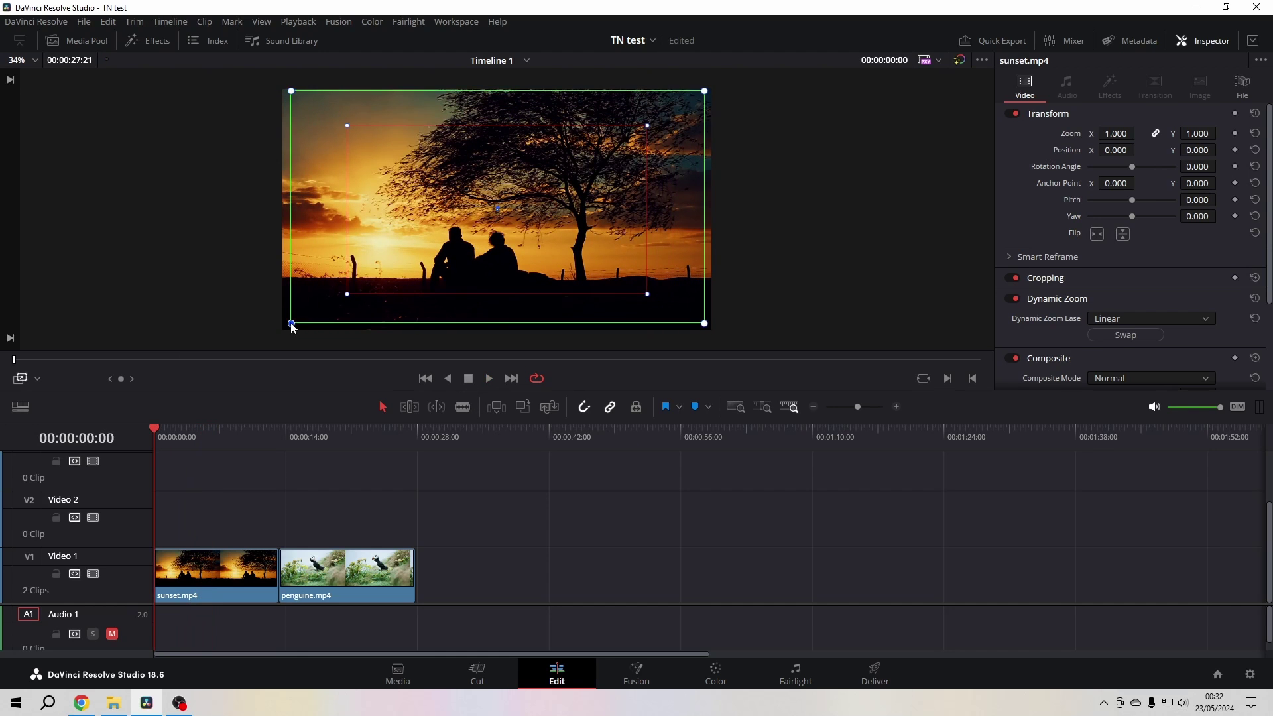
drag(292, 325, 284, 332)
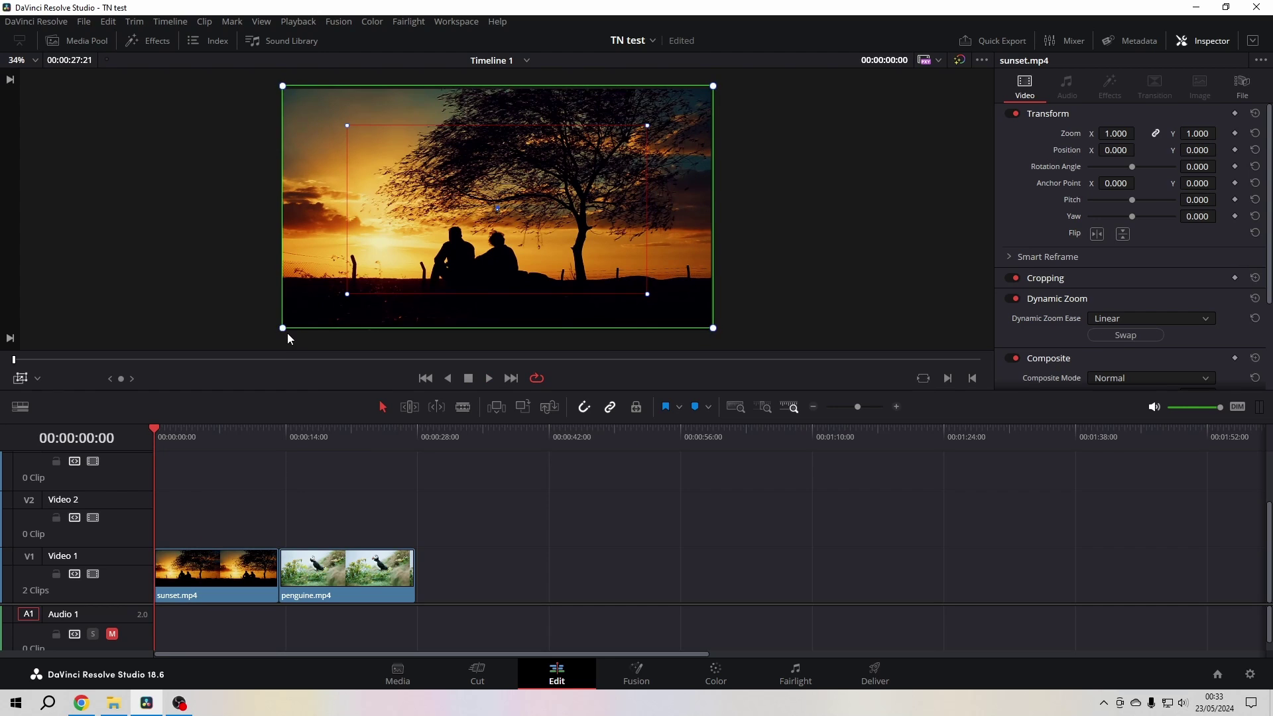
- Fit the green start box to the full frame and tighten the red end box around the couple and tree, then preview
drag(288, 333, 287, 330)
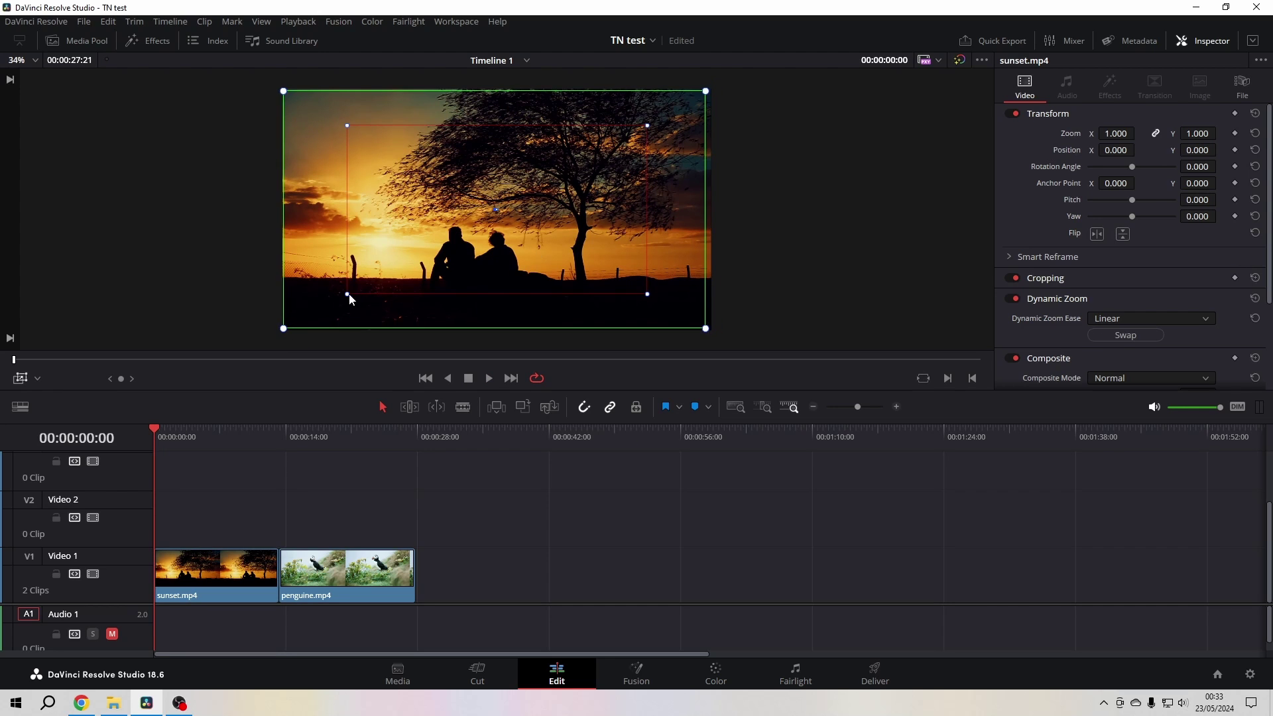
drag(349, 296, 359, 288)
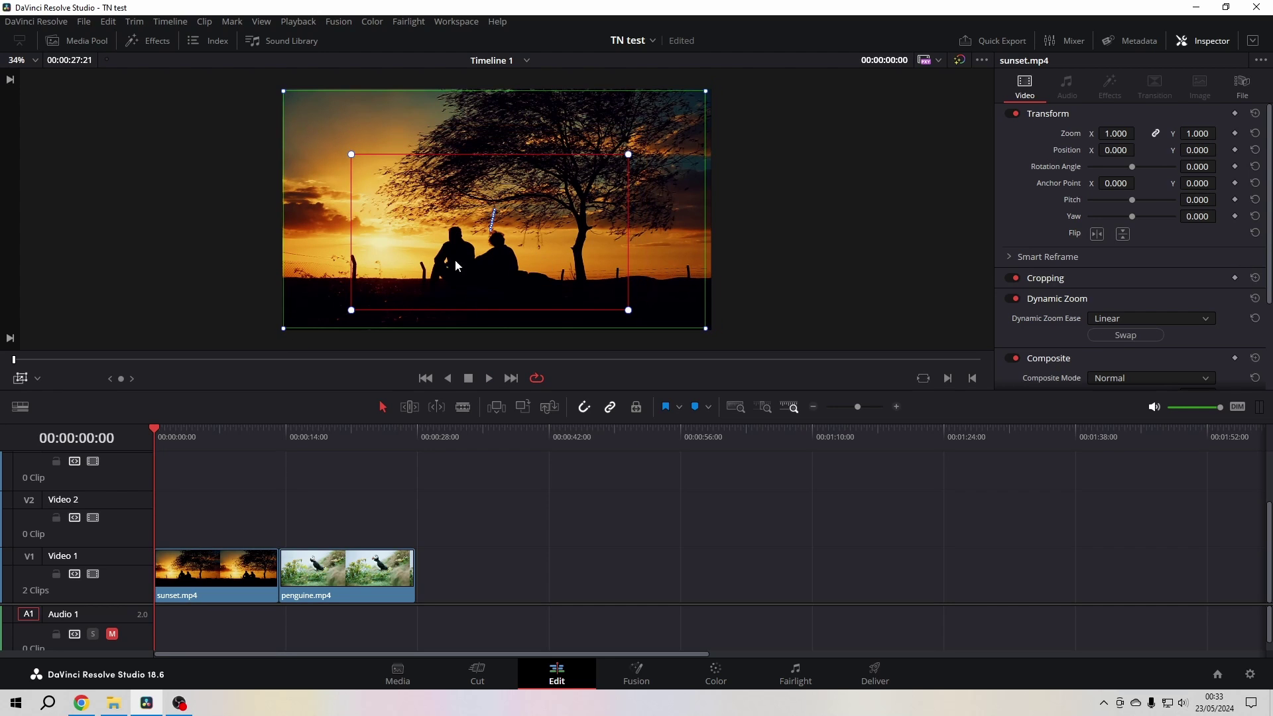
click(489, 378)
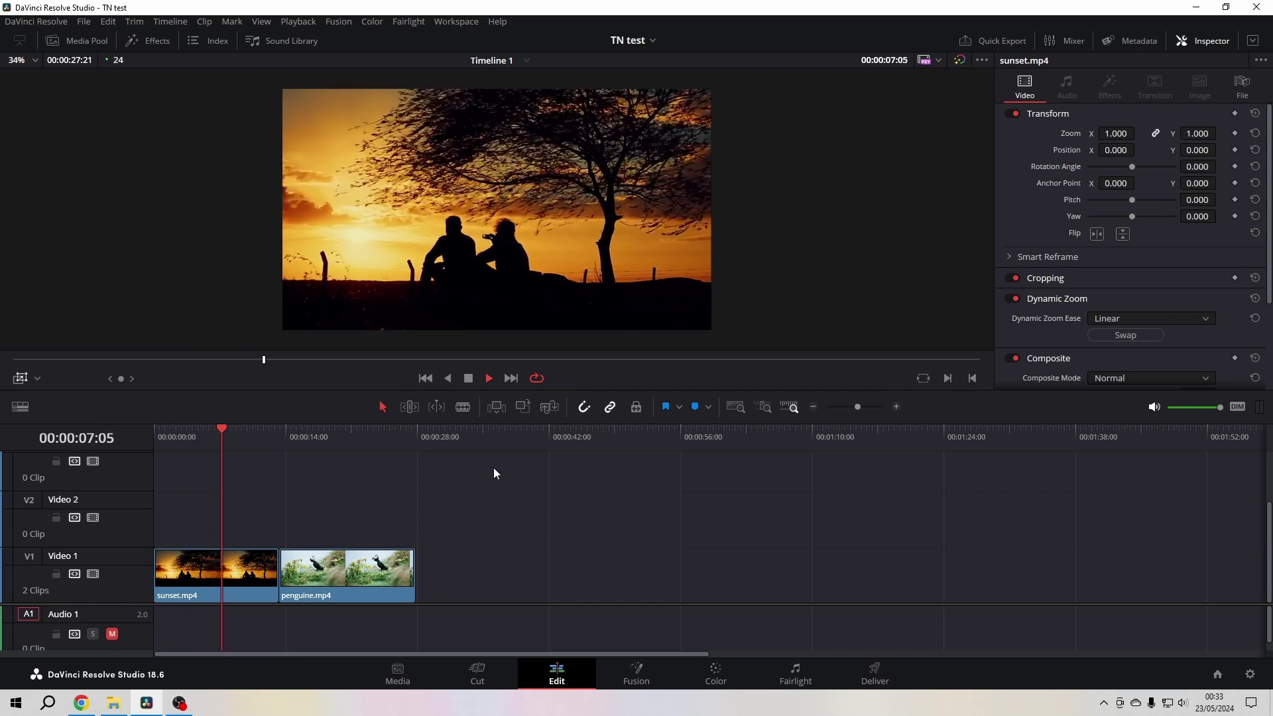
- Stop playback, select penguine.mp4, and move the playhead to its start
click(469, 378)
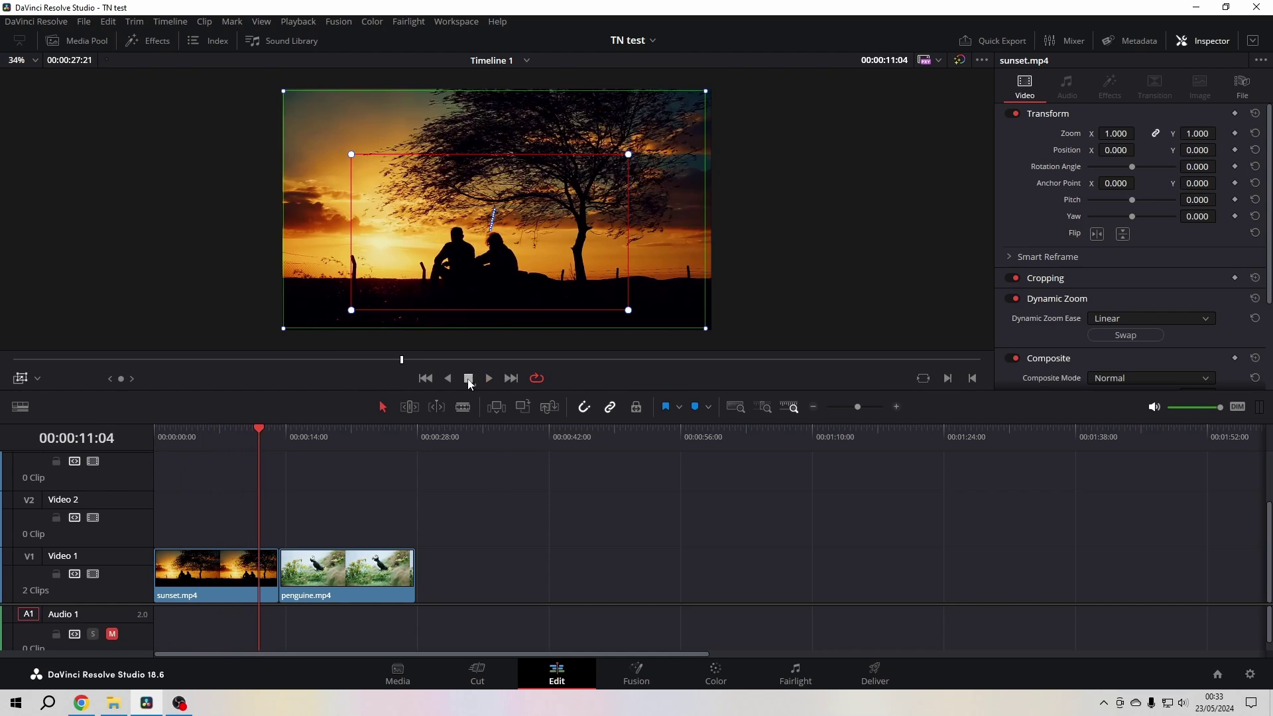
click(384, 589)
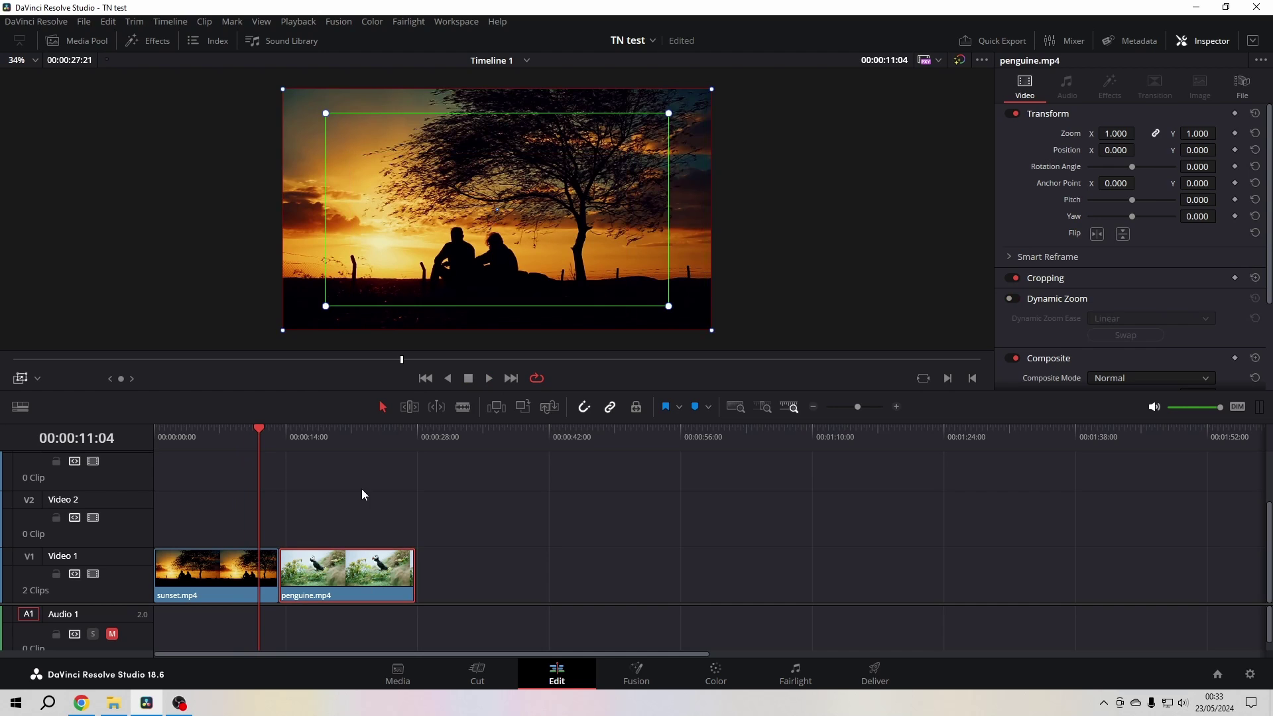
click(347, 436)
key(Up)
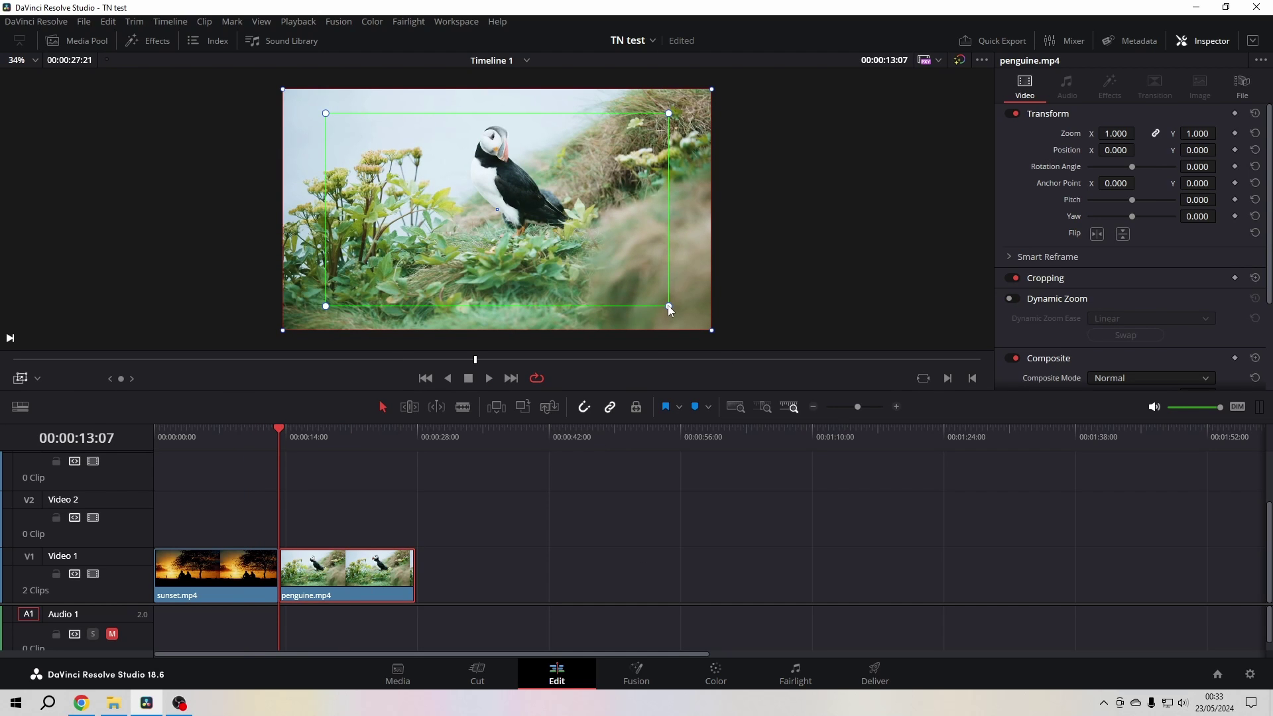
- Shrink the puffin's start frame onto the left and end frame onto the right, then preview the pan
drag(670, 309, 661, 303)
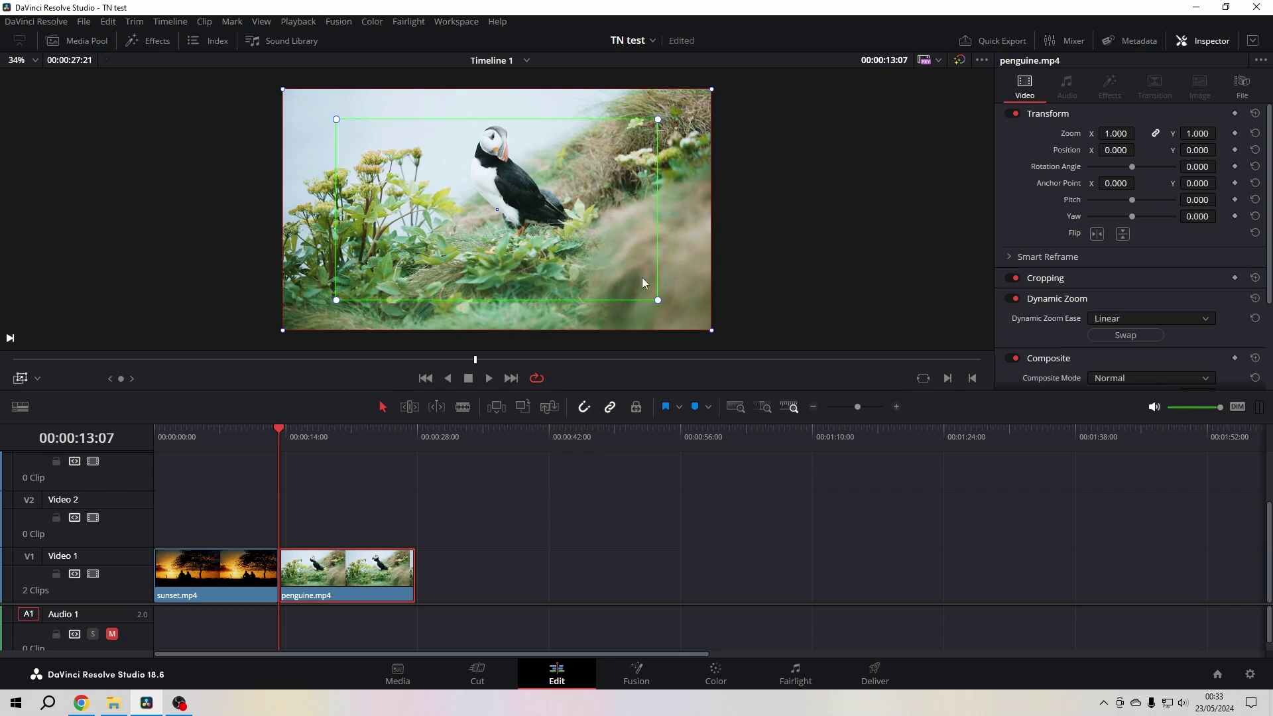
drag(630, 255, 578, 255)
drag(712, 90, 674, 133)
drag(454, 245, 506, 249)
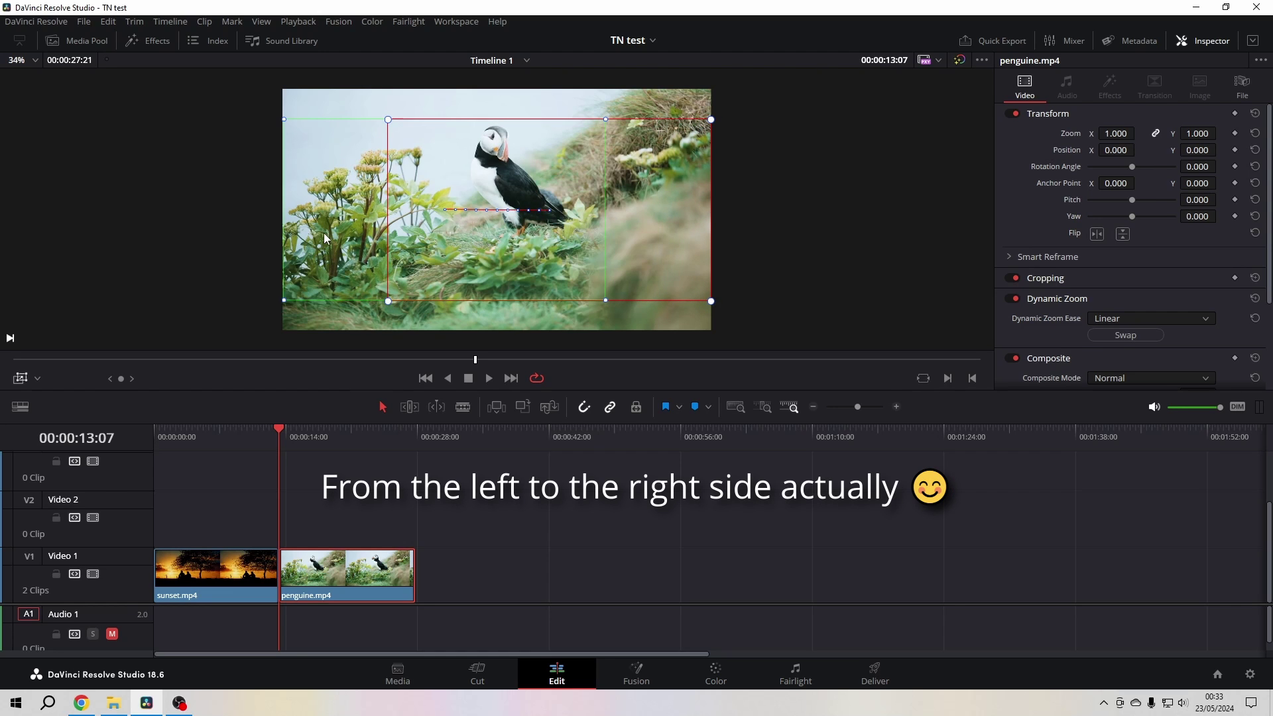
click(487, 378)
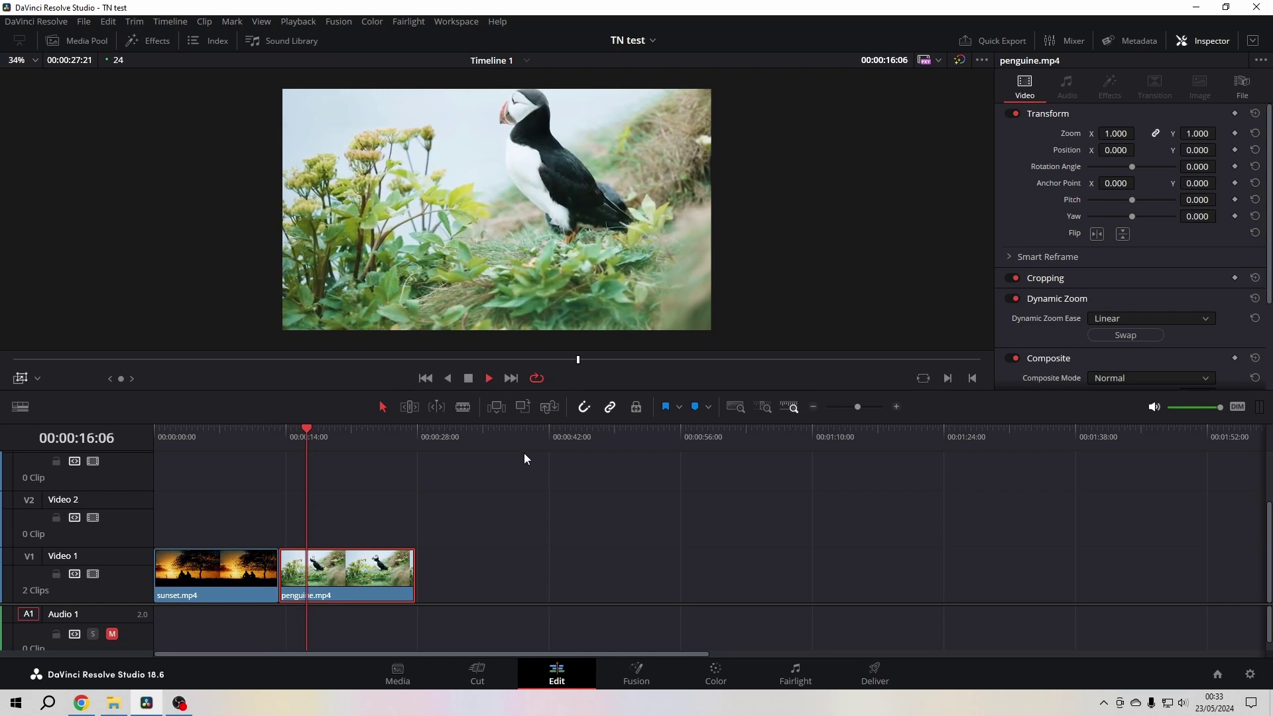
- Raise the puffin pan's green start and red end frames, then replay the pan from the clip start
click(469, 379)
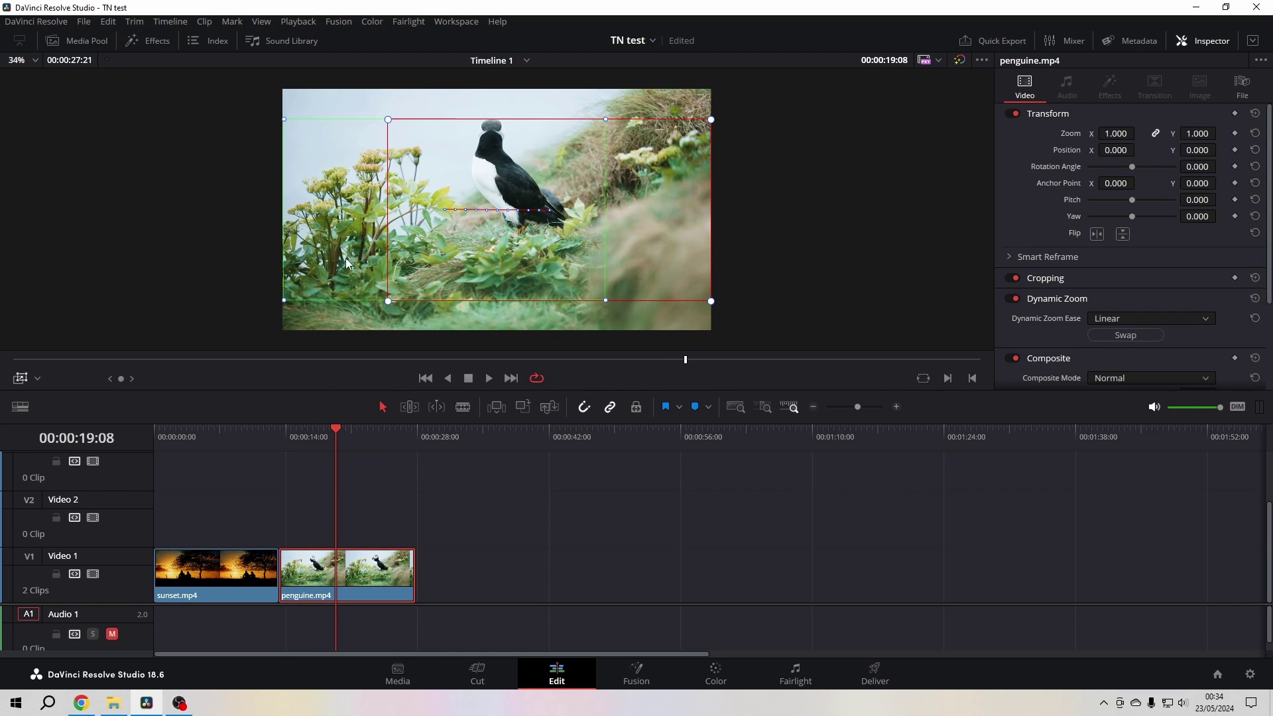
drag(344, 265, 344, 250)
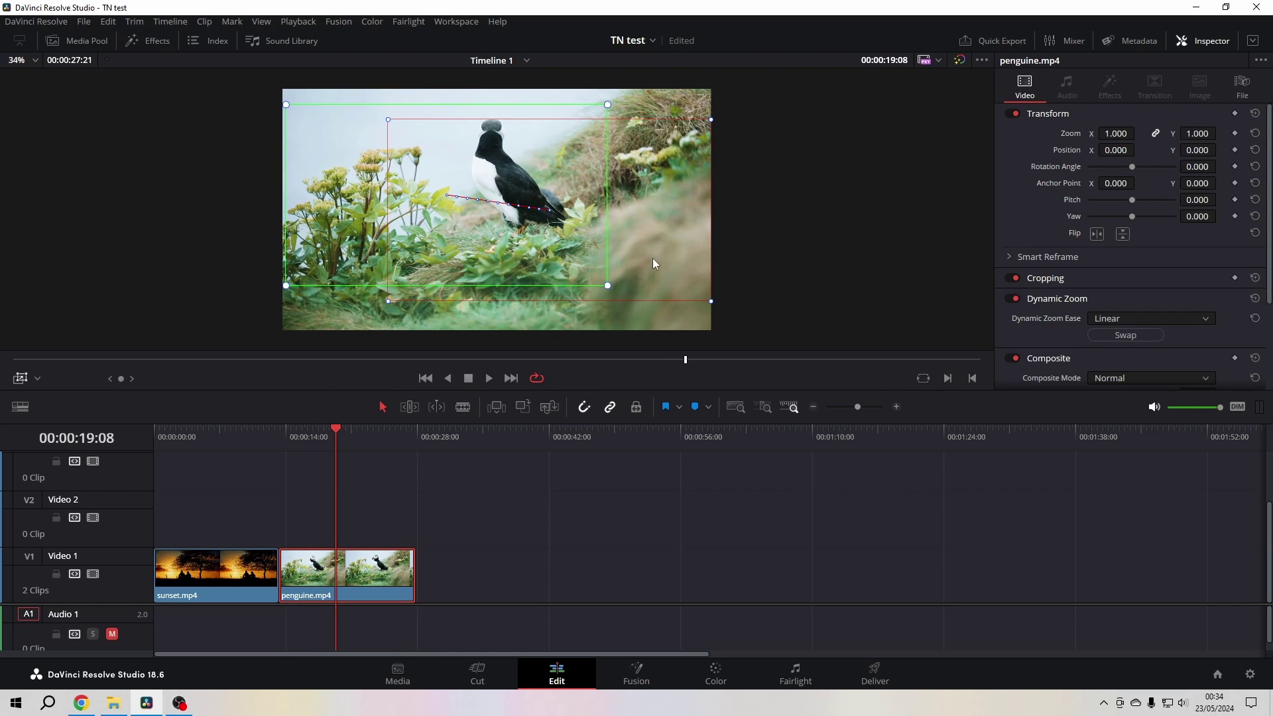
drag(653, 257, 650, 242)
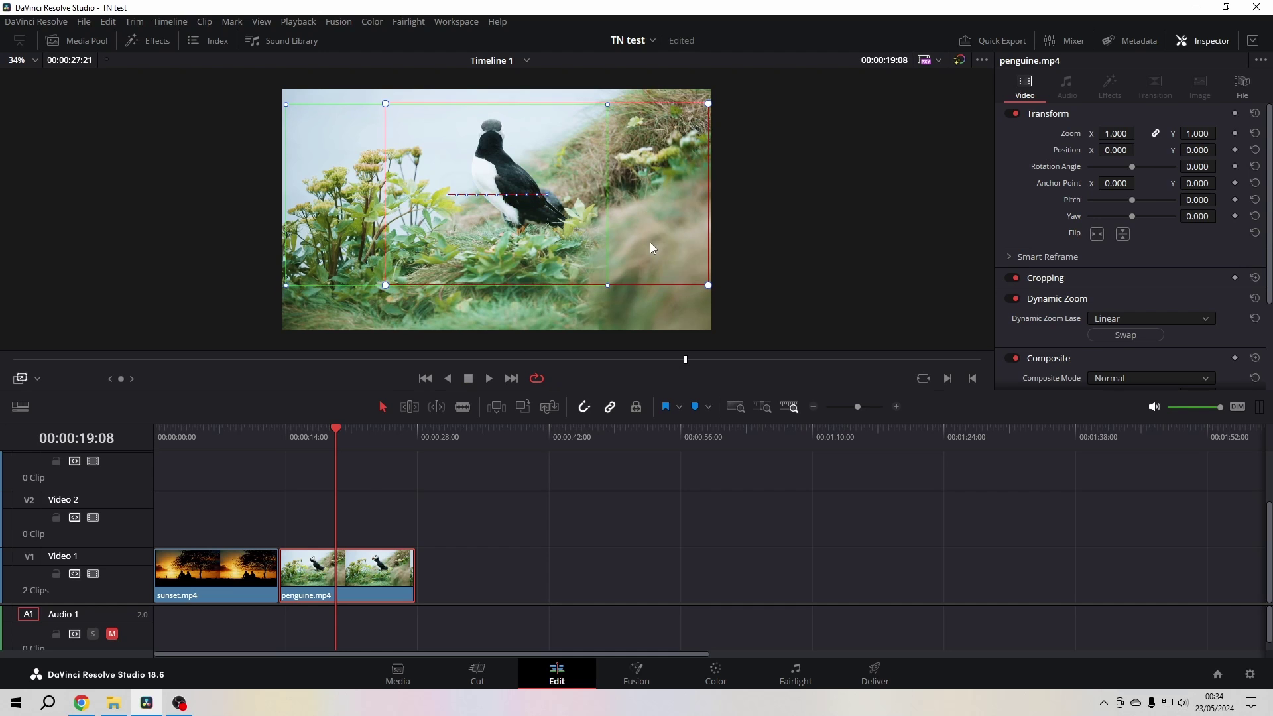
click(293, 434)
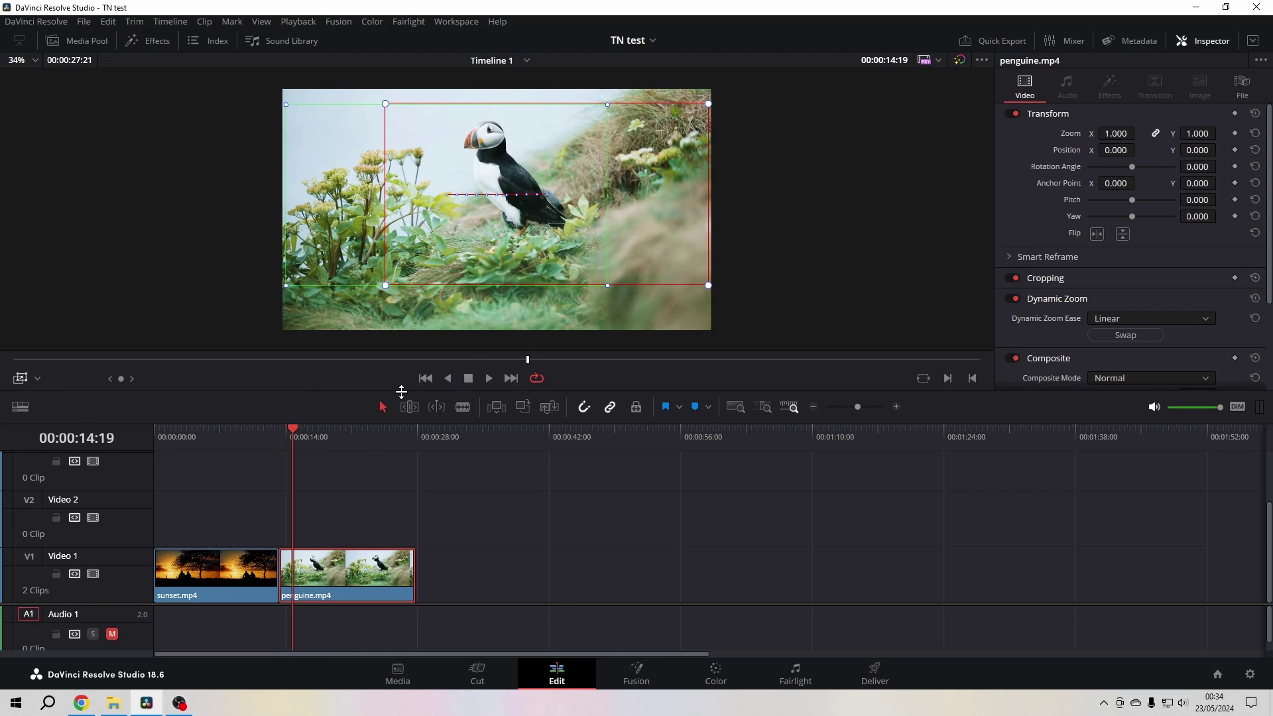
click(448, 378)
click(490, 378)
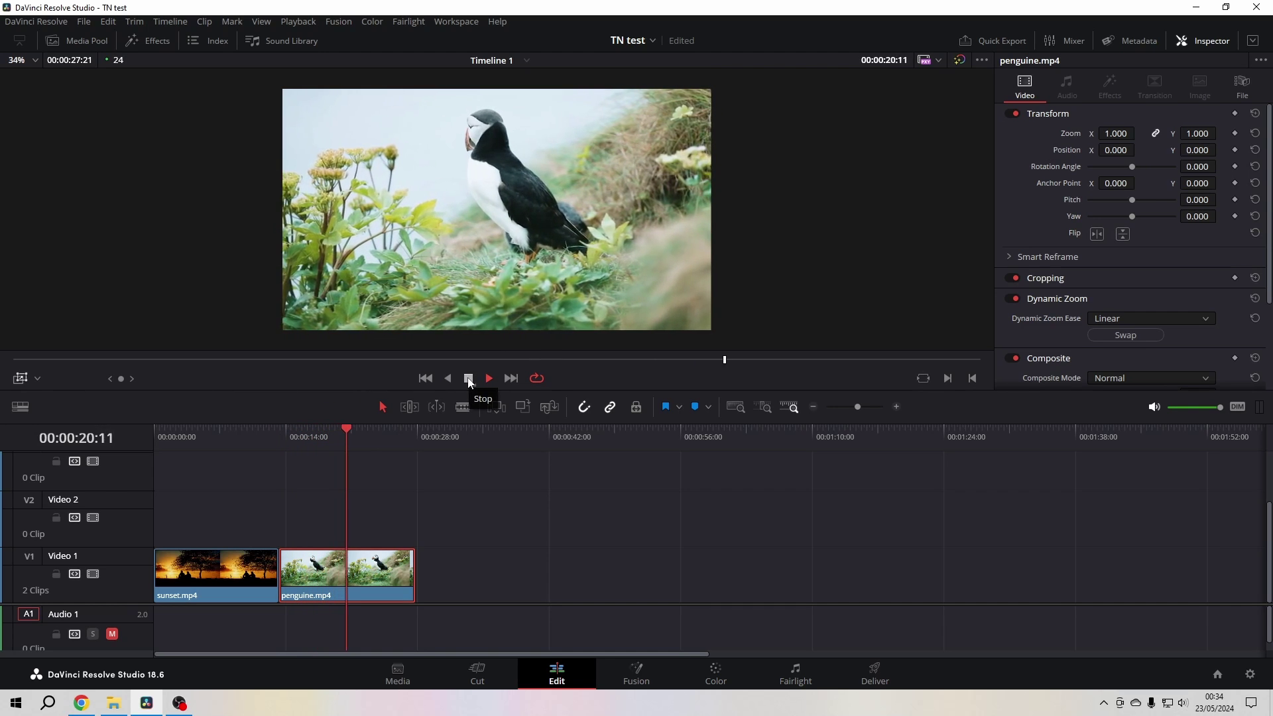
click(468, 378)
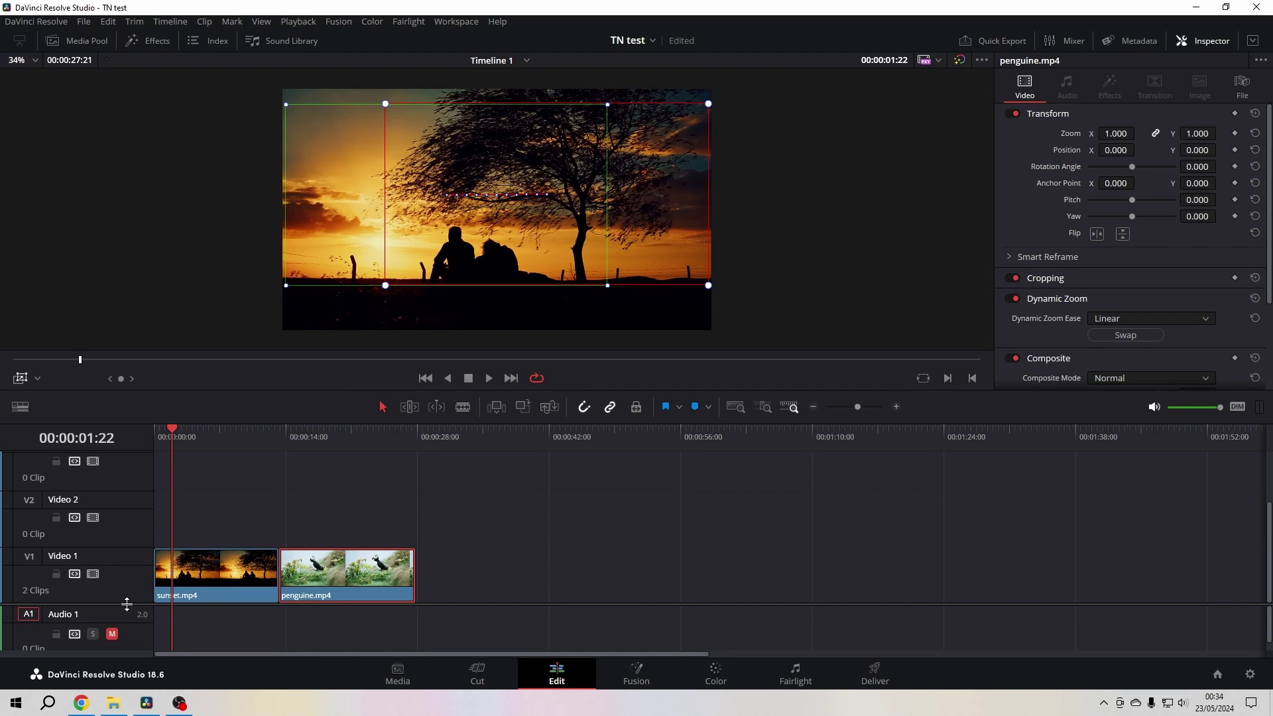
- Open the Dynamic Zoom Ease dropdown to show Linear, Ease In, Ease Out and Ease In and Out
click(1198, 318)
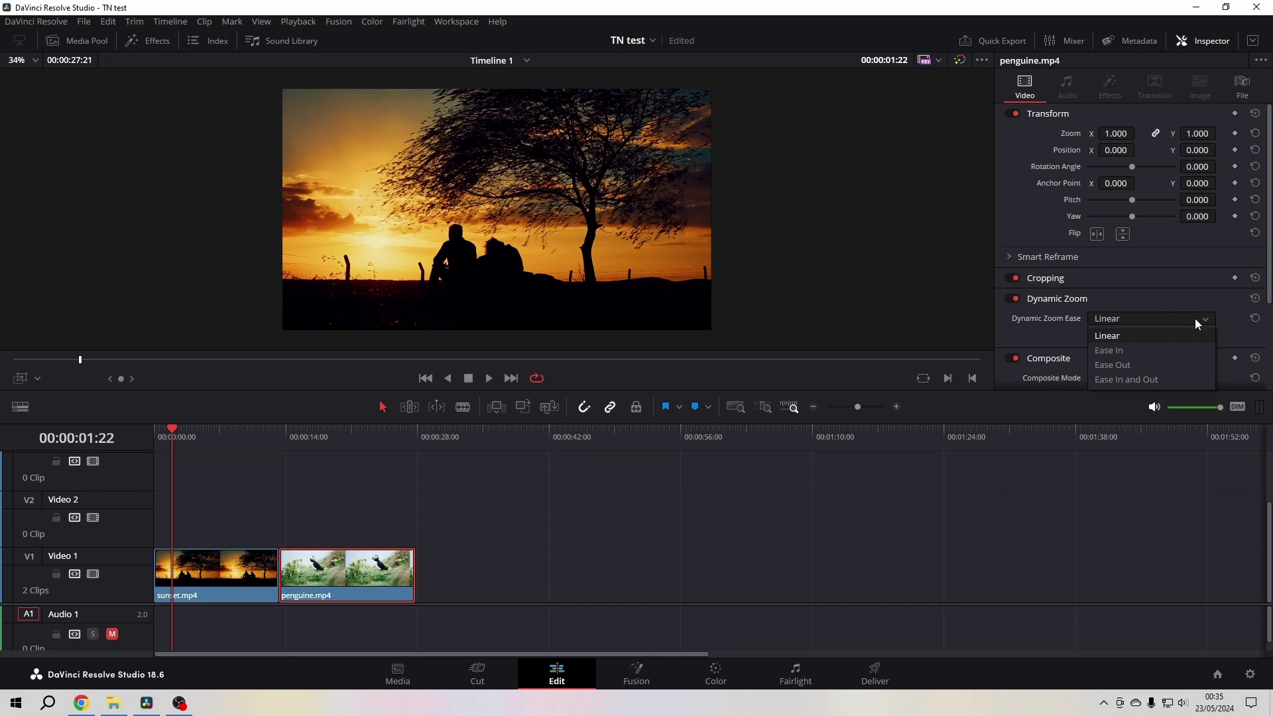